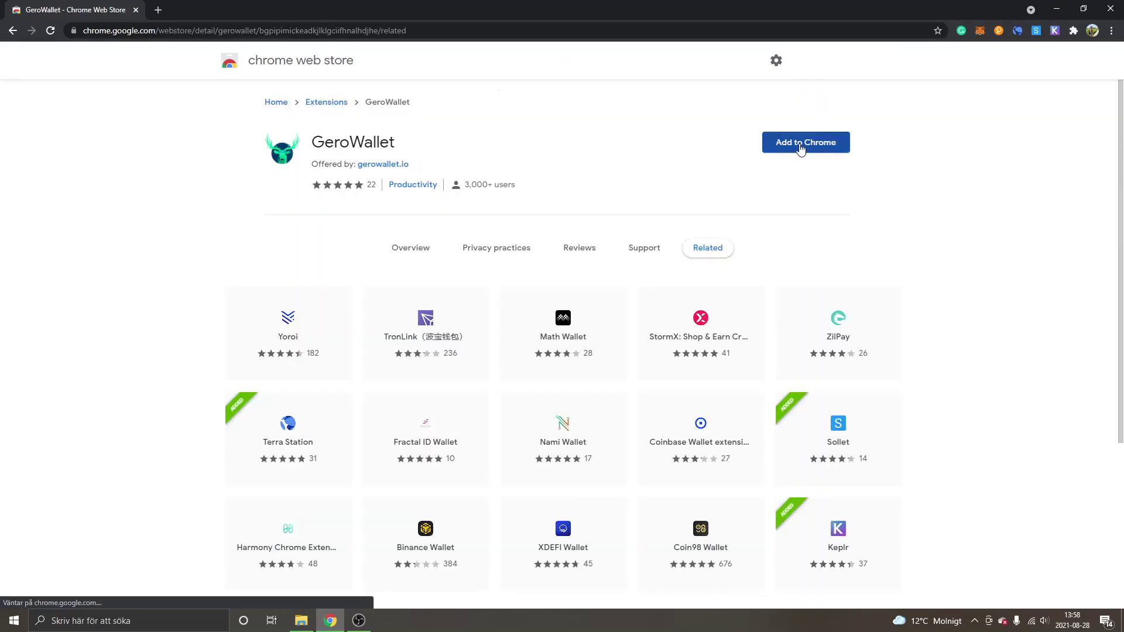
Step: Add the GeroWallet extension to Chrome and confirm the 'Lägg till tillägg' permission prompt
{"action": "left_click", "coordinate": [800, 149]}
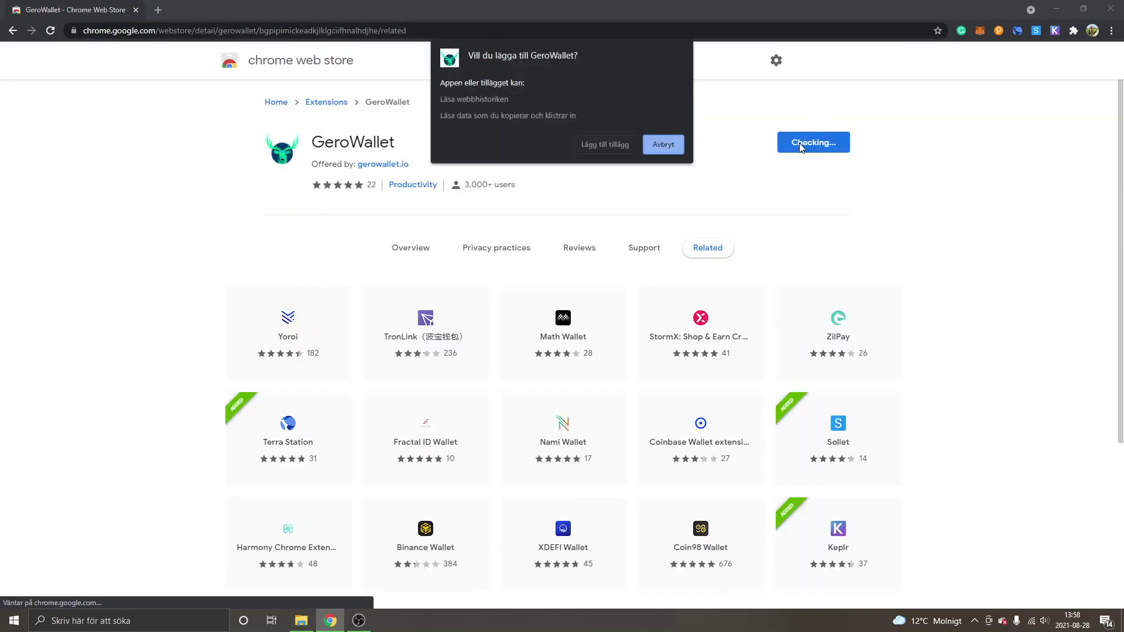
{"action": "left_click", "coordinate": [593, 147]}
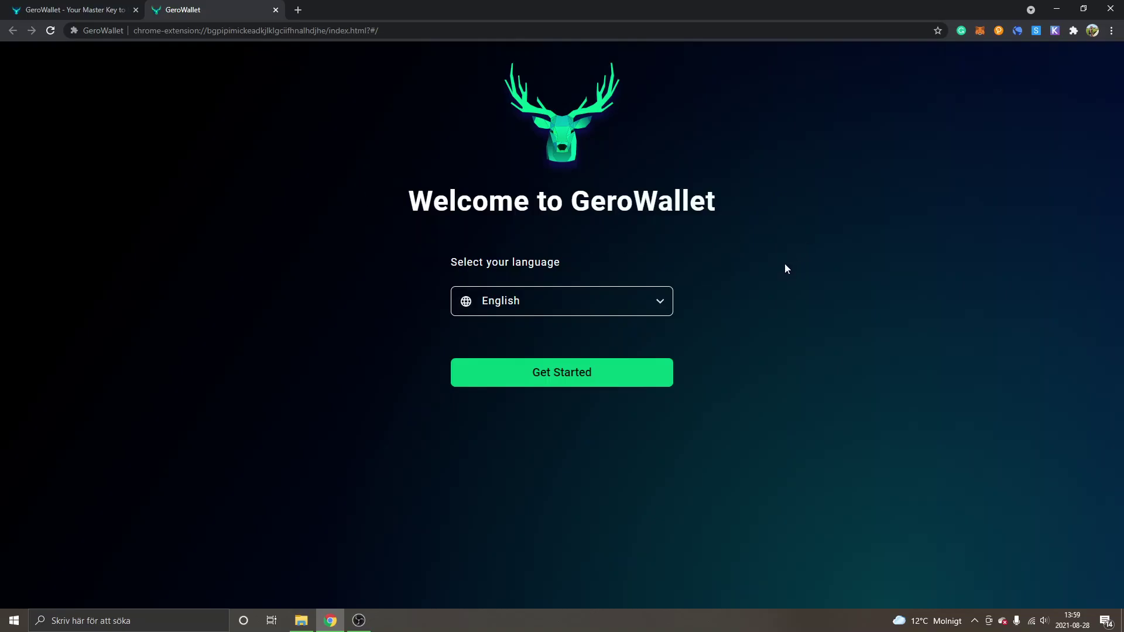
Step: Keep English as the GeroWallet language and start the wallet setup
{"action": "left_click", "coordinate": [602, 303]}
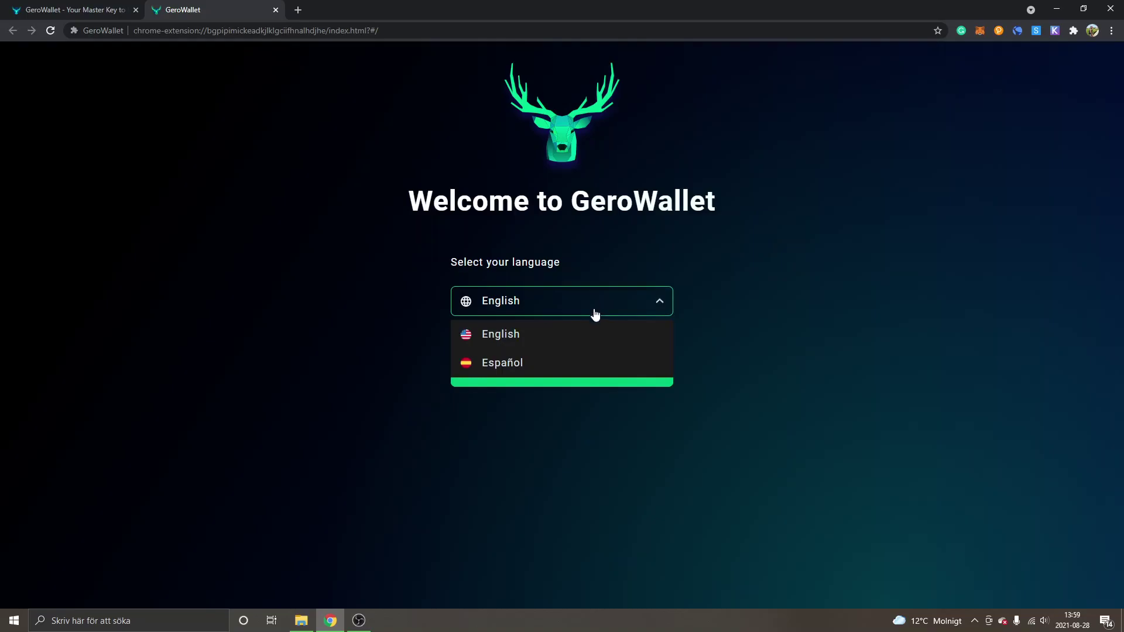
{"action": "left_click", "coordinate": [491, 332]}
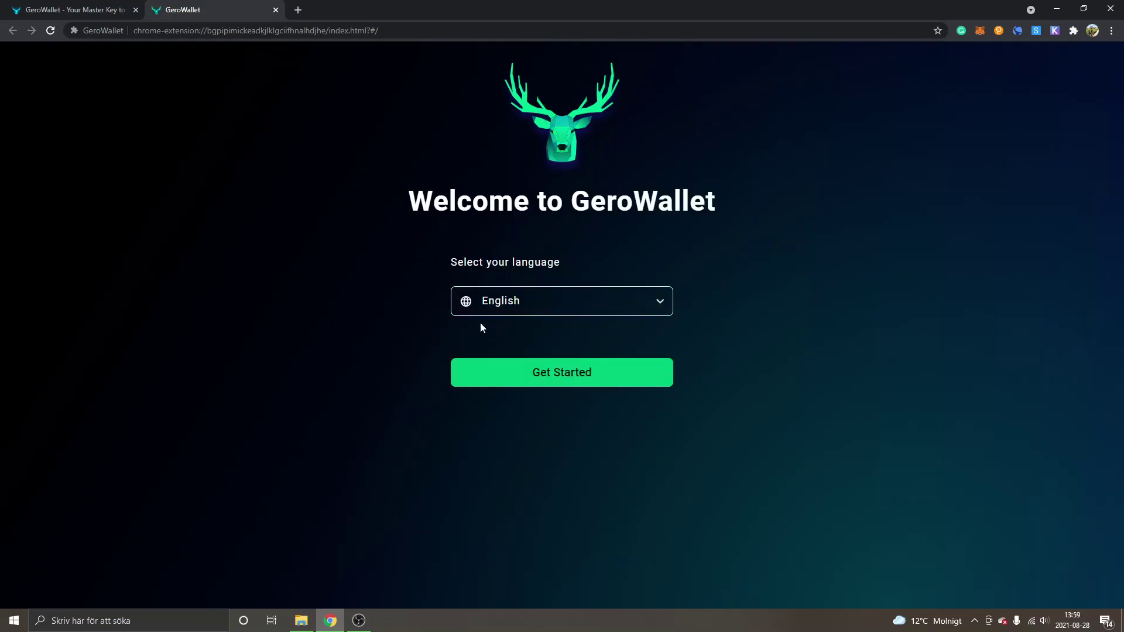
{"action": "left_click", "coordinate": [563, 381]}
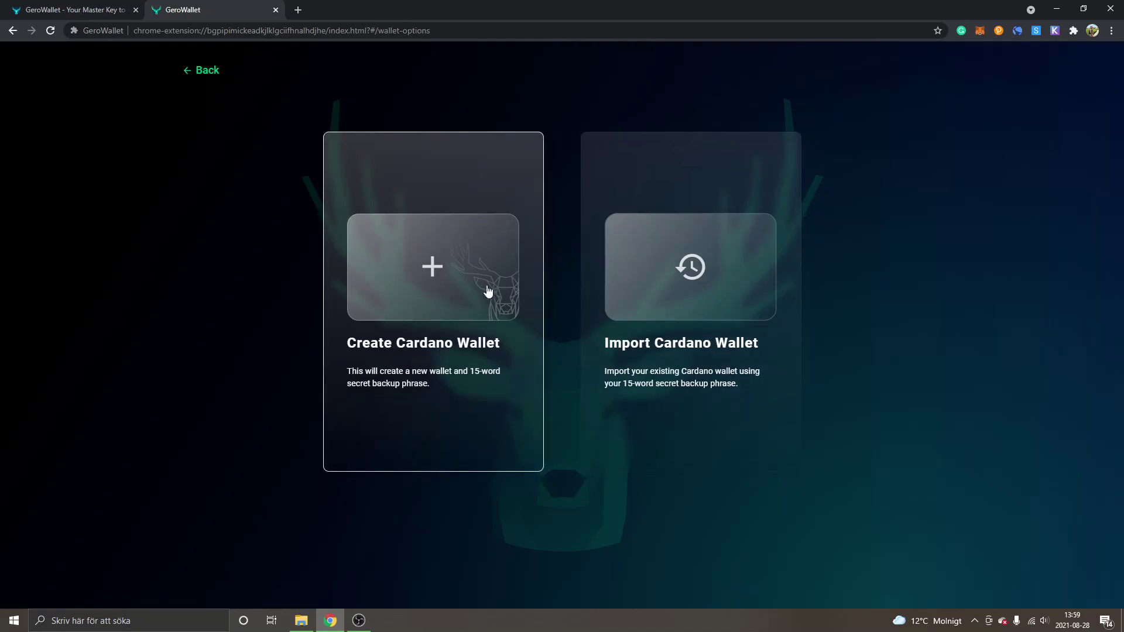
Step: Choose Create Cardano Wallet to begin setting up a new wallet
{"action": "left_click", "coordinate": [430, 304]}
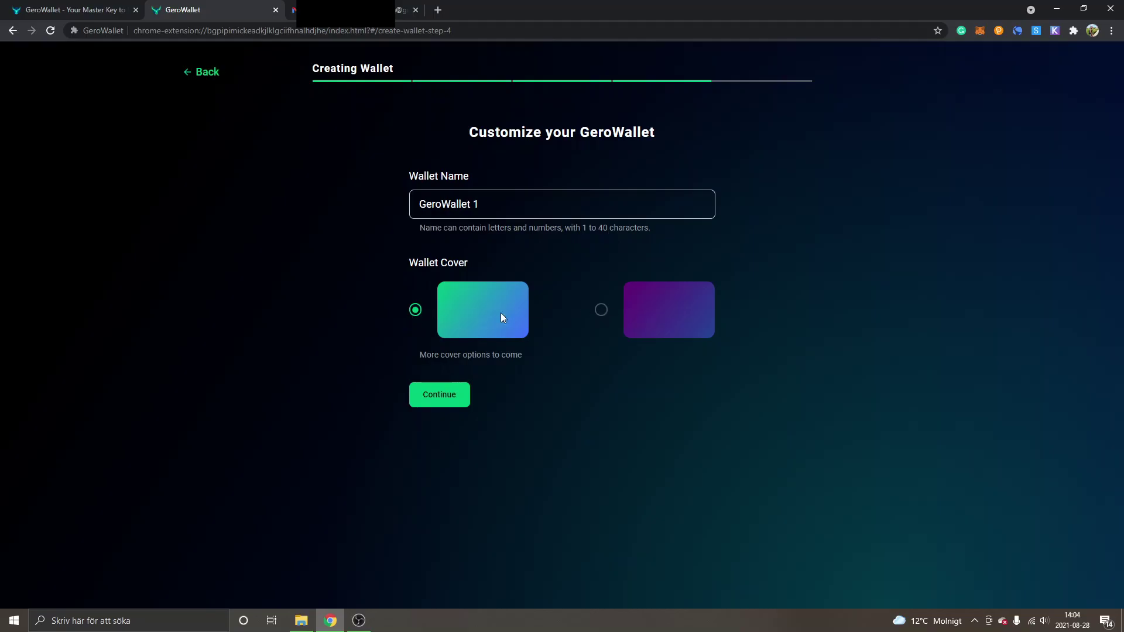
Step: Submit the GeroWallet 1 customization with its green-to-blue cover to create the wallet
{"action": "left_click", "coordinate": [434, 403]}
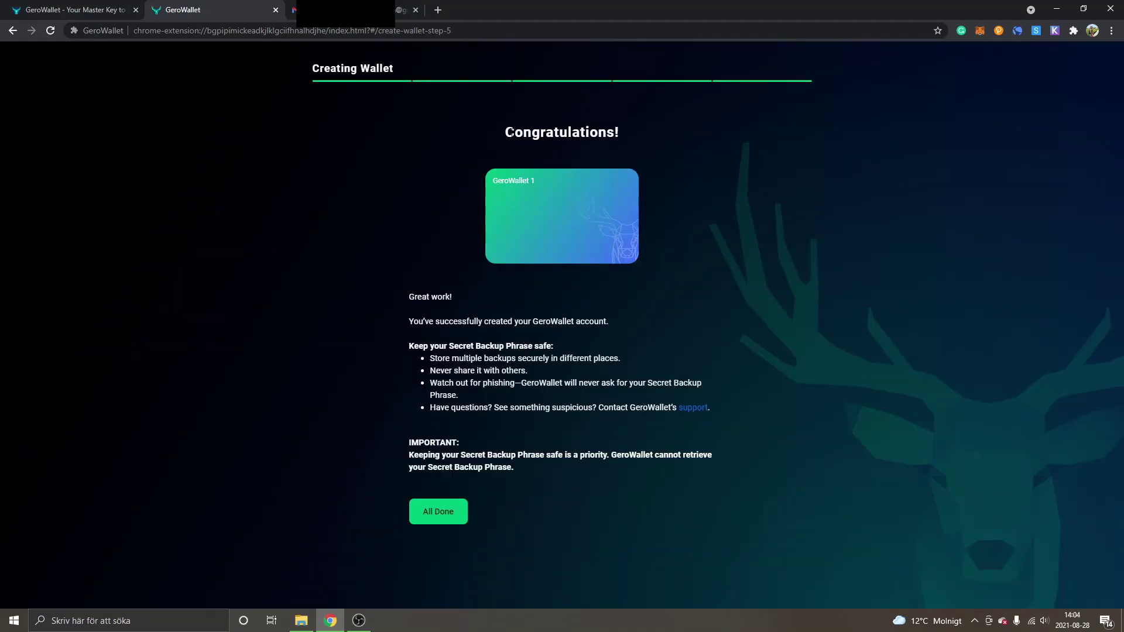
Step: Read the Congratulations page and its backup phrase advice, then select All Done
{"action": "left_click_drag", "start_coordinate": [508, 138], "coordinate": [632, 137]}
{"action": "left_click", "coordinate": [632, 138]}
{"action": "left_click", "coordinate": [438, 514]}
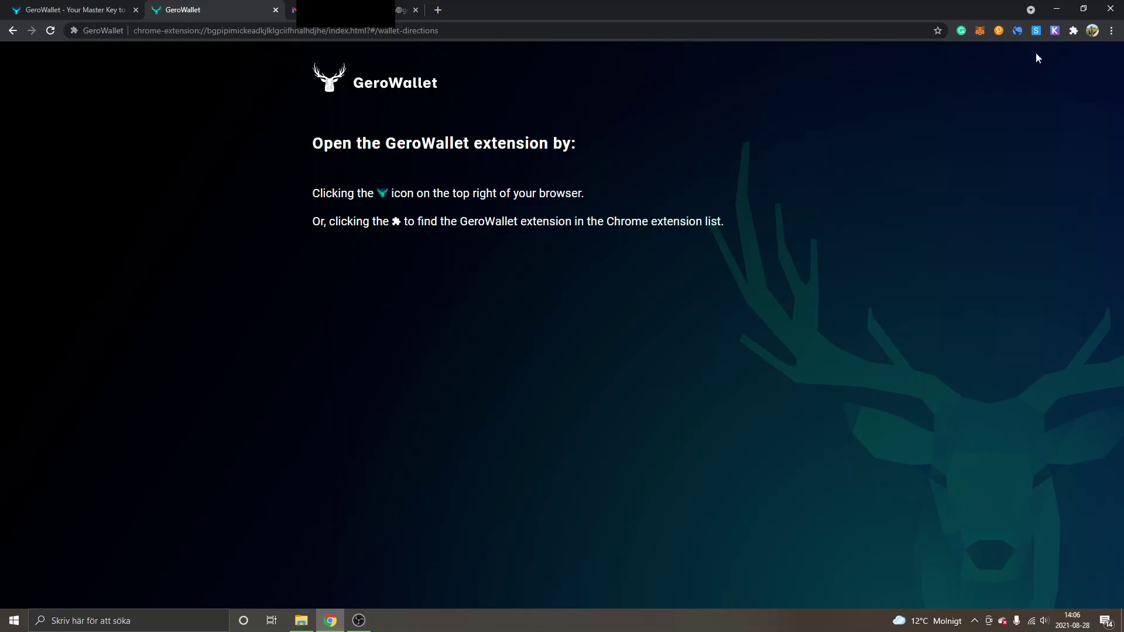
Step: Launch the GeroWallet popup from Chrome's puzzle-piece extensions menu
{"action": "left_click", "coordinate": [1074, 31]}
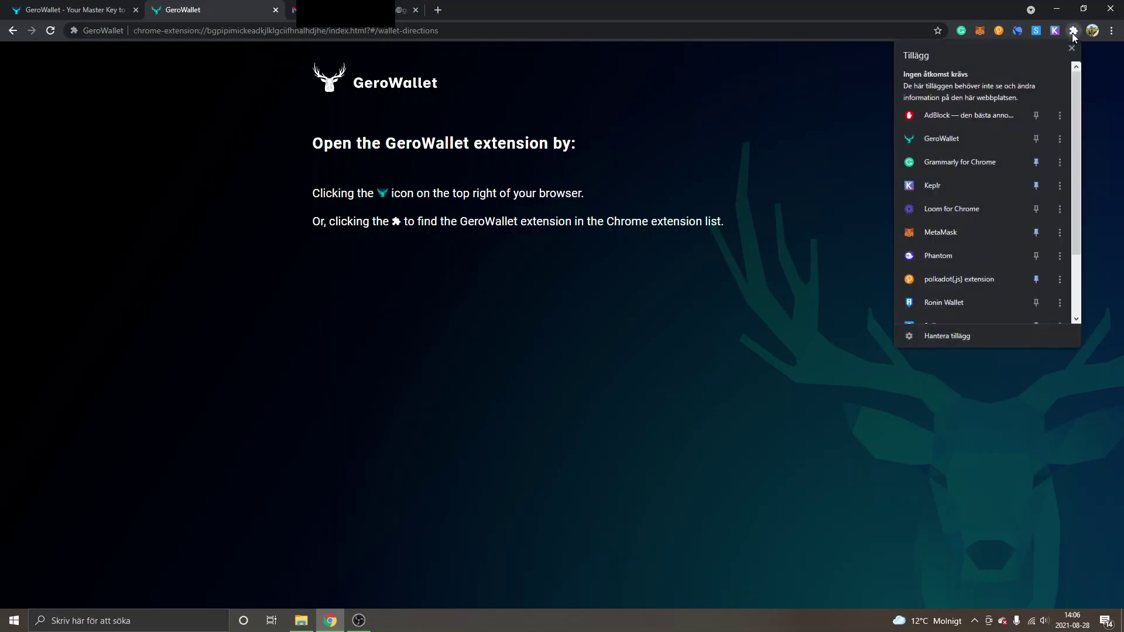
{"action": "left_click", "coordinate": [964, 139]}
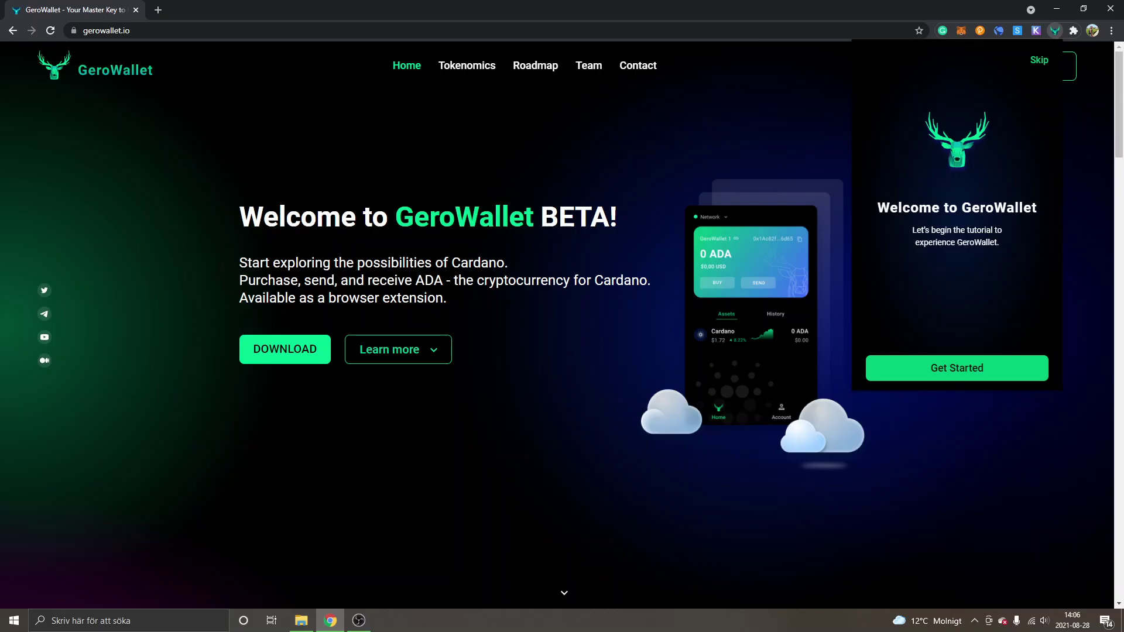
Step: Step through all nine tutorial screens, from wallet address to account, finishing with Get Started
{"action": "left_click", "coordinate": [946, 372]}
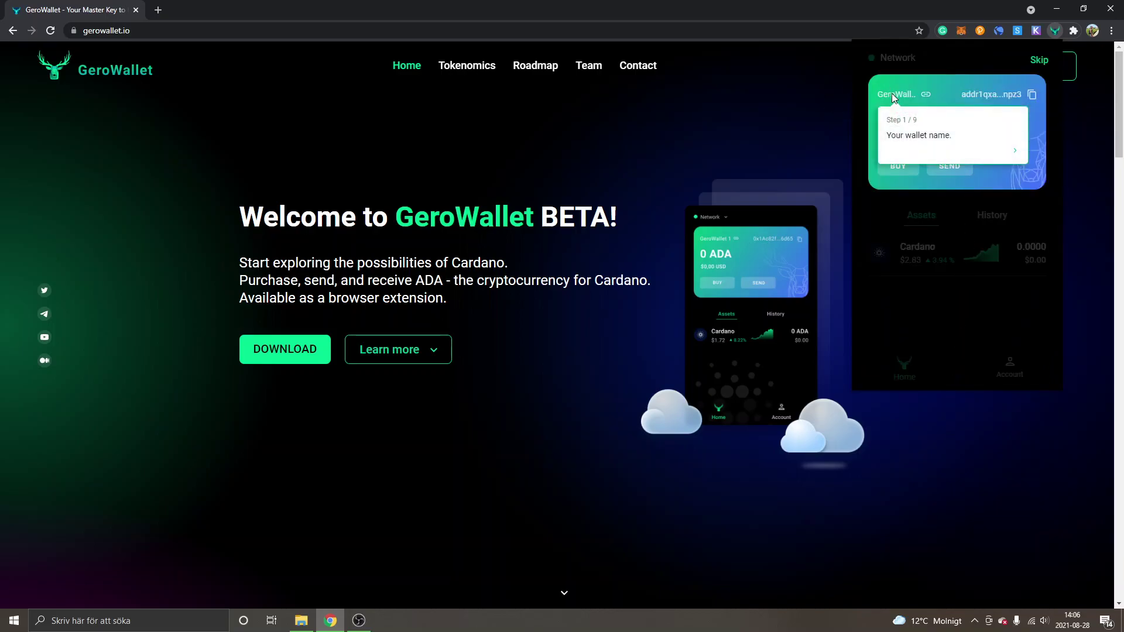
{"action": "left_click", "coordinate": [1015, 150]}
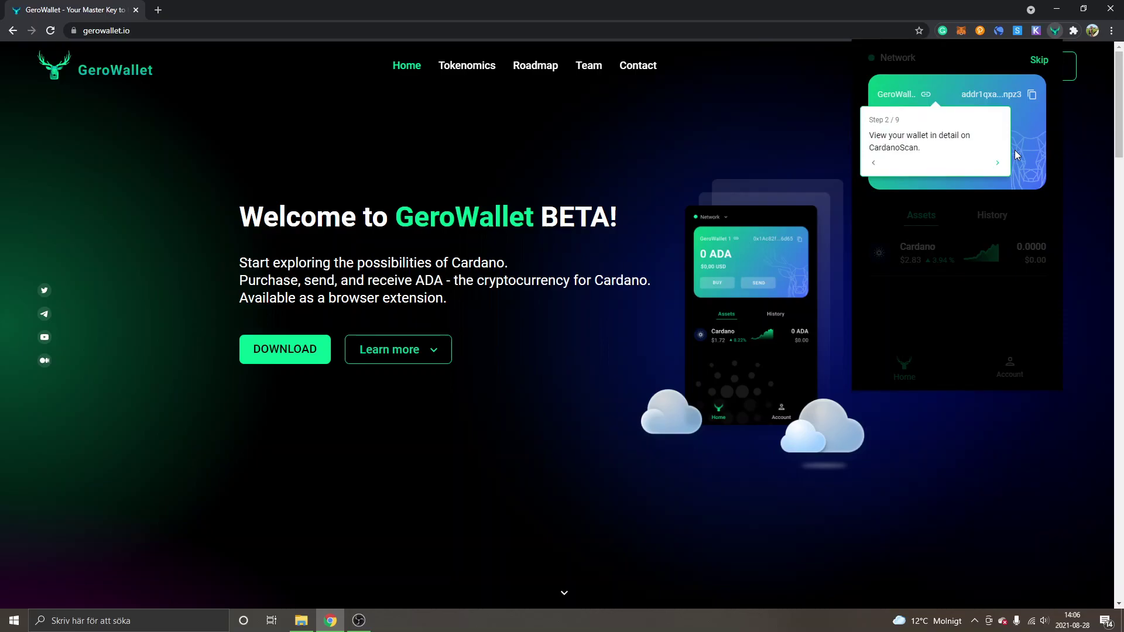
{"action": "left_click", "coordinate": [998, 166]}
{"action": "left_click", "coordinate": [997, 166]}
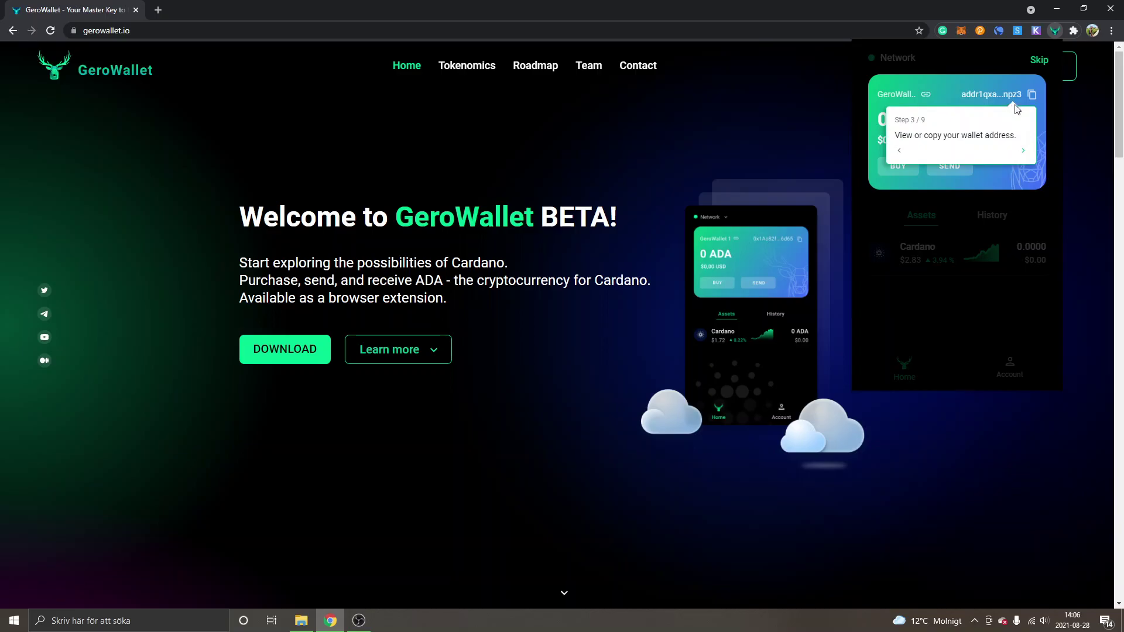
{"action": "left_click", "coordinate": [1023, 154]}
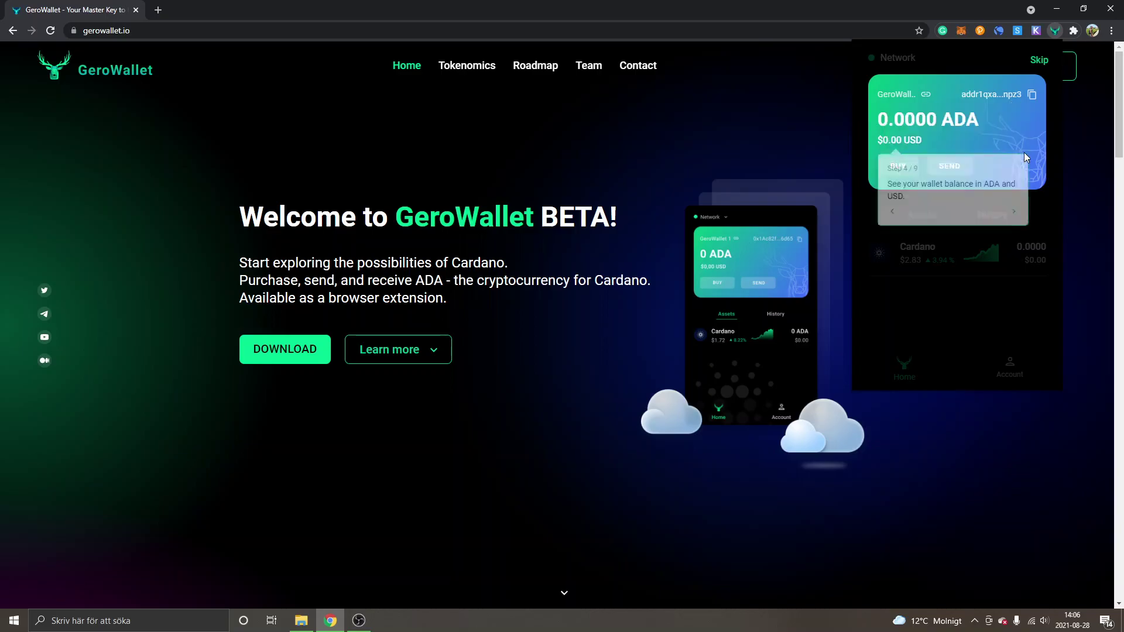
{"action": "left_click", "coordinate": [1014, 212]}
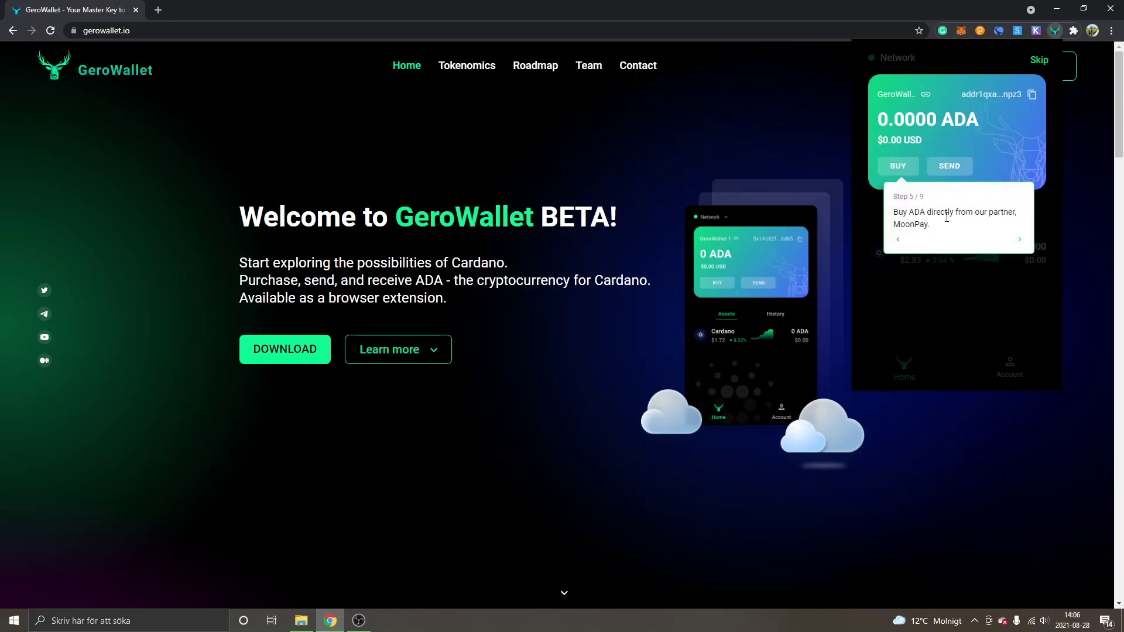
{"action": "left_click", "coordinate": [1019, 240]}
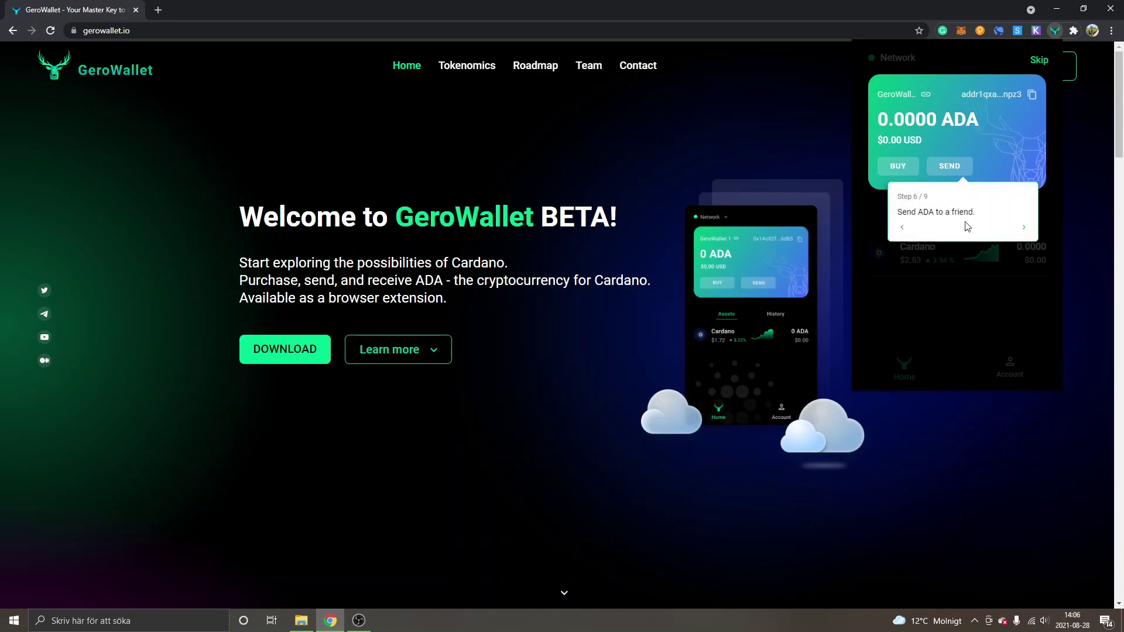
{"action": "left_click", "coordinate": [1024, 230]}
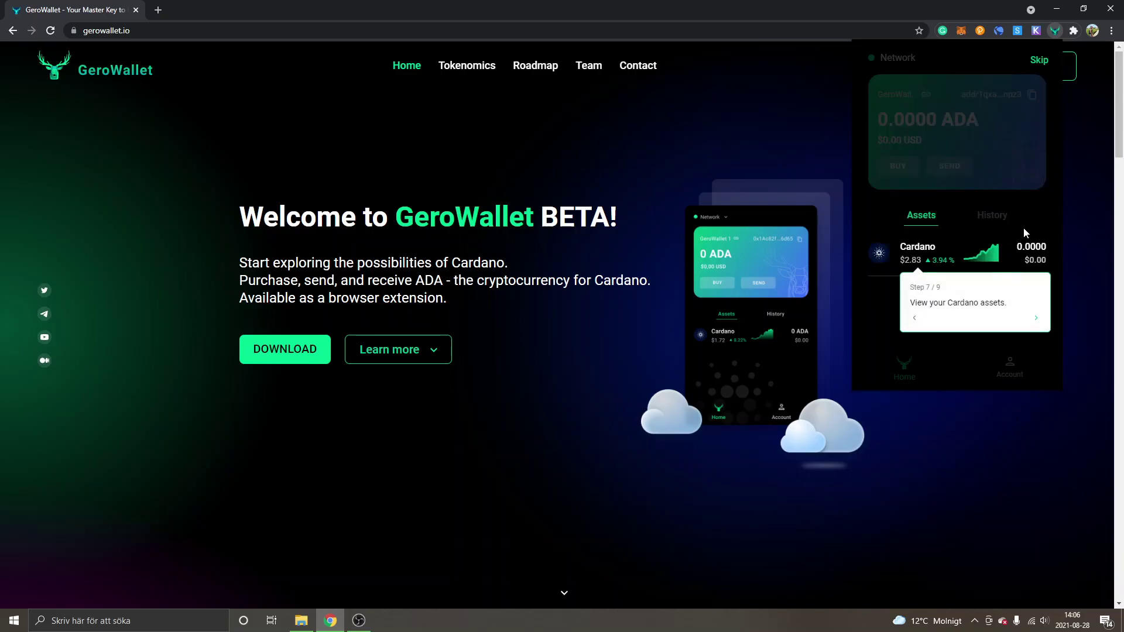
{"action": "left_click", "coordinate": [1036, 320]}
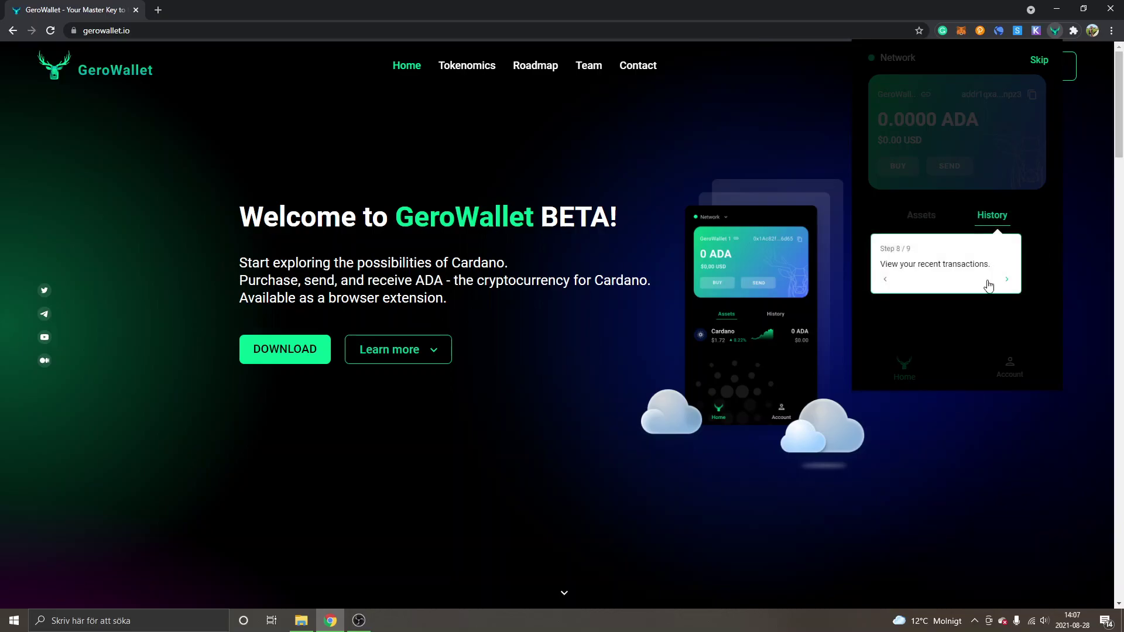
{"action": "left_click", "coordinate": [1007, 281]}
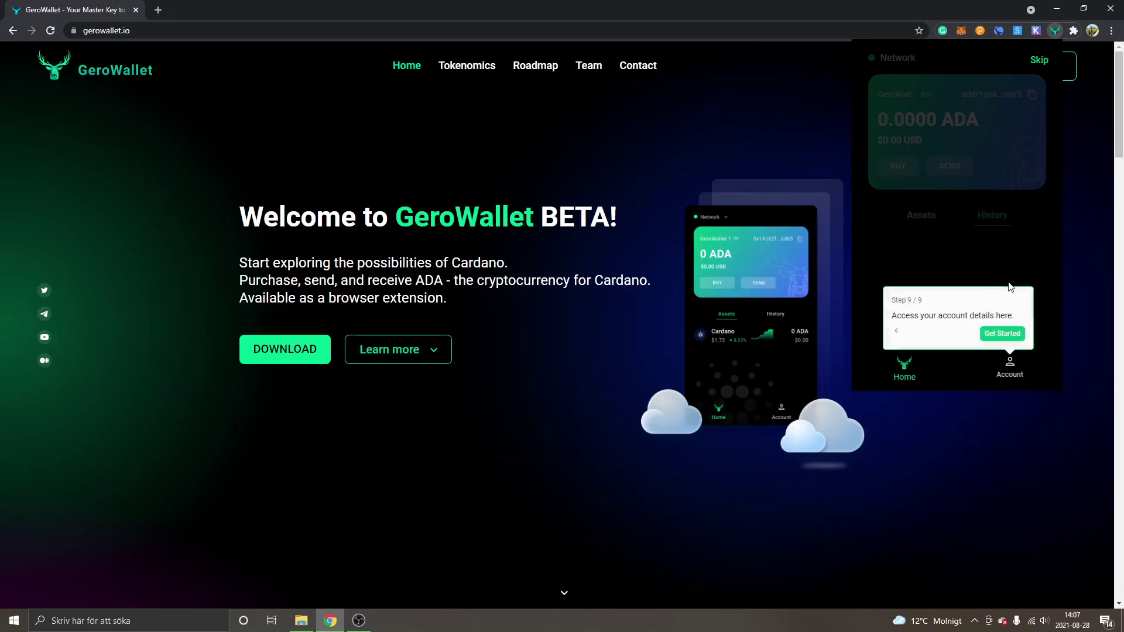
{"action": "left_click", "coordinate": [1008, 335]}
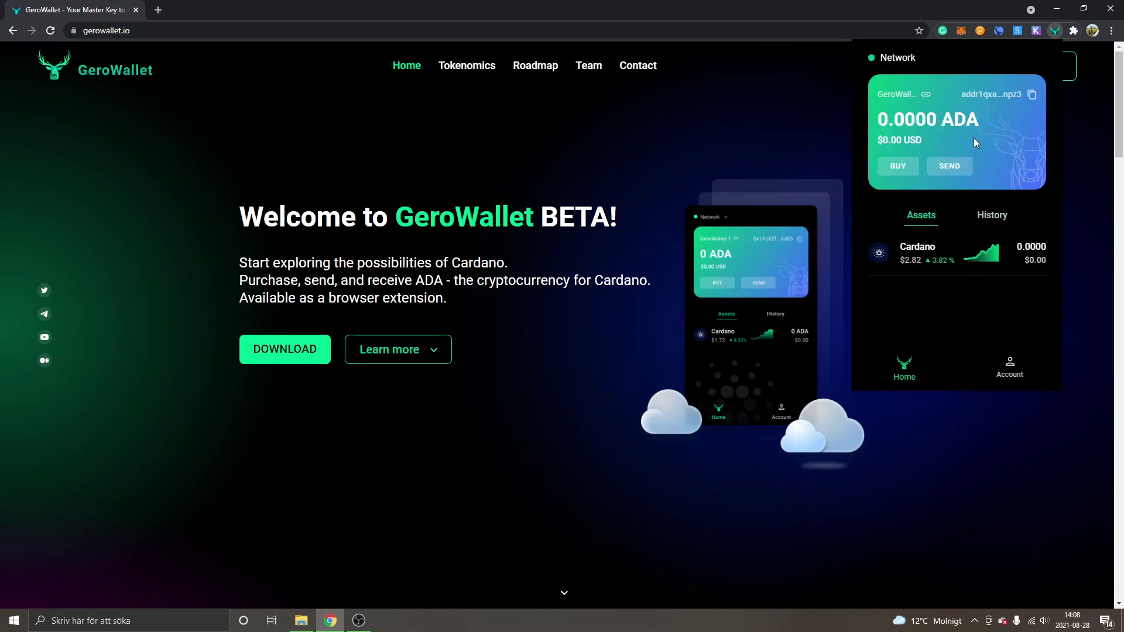